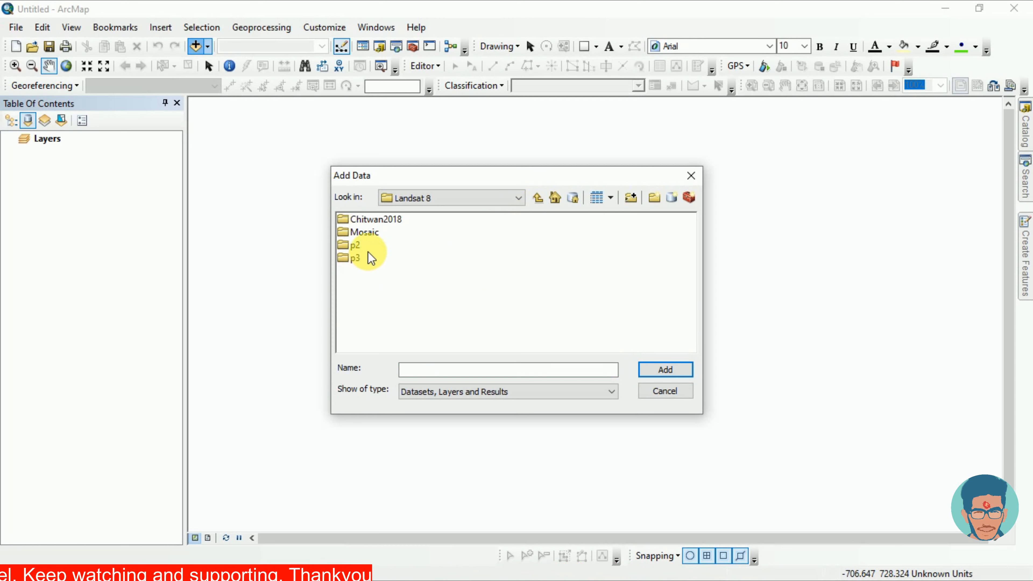
# Step: Add the Landsat band rasters B1 through B11 from the p2 folder to the map
pyautogui.click(350, 247)
pyautogui.doubleClick(349, 249)
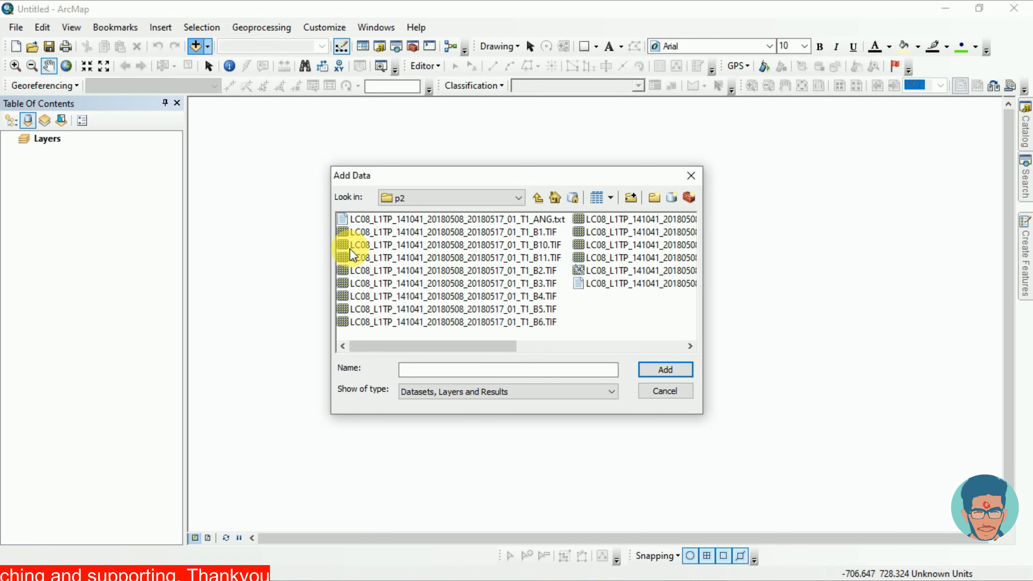
pyautogui.click(533, 234)
pyautogui.keyDown('ctrl'); pyautogui.click(518, 272); pyautogui.keyUp('ctrl')
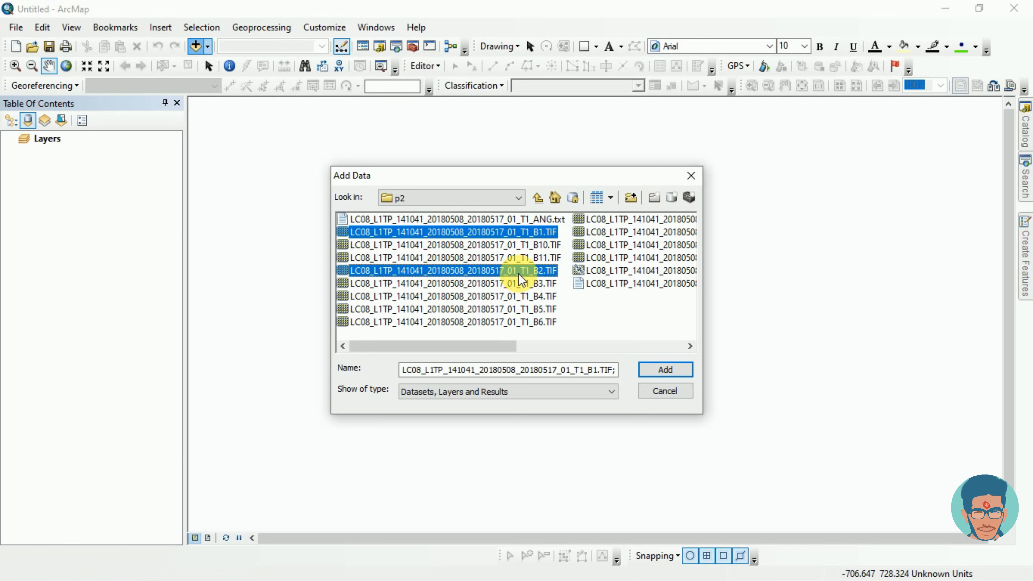
pyautogui.keyDown('ctrl'); pyautogui.click(518, 285); pyautogui.keyUp('ctrl')
pyautogui.keyDown('ctrl'); pyautogui.click(515, 297); pyautogui.keyUp('ctrl')
pyautogui.keyDown('ctrl'); pyautogui.click(515, 305); pyautogui.keyUp('ctrl')
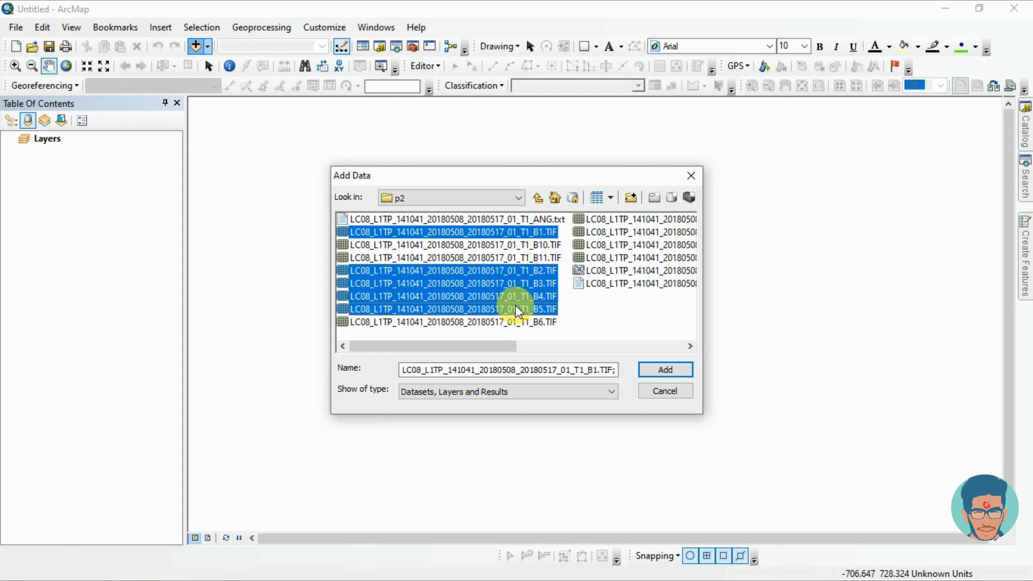
pyautogui.keyDown('ctrl'); pyautogui.click(515, 323); pyautogui.keyUp('ctrl')
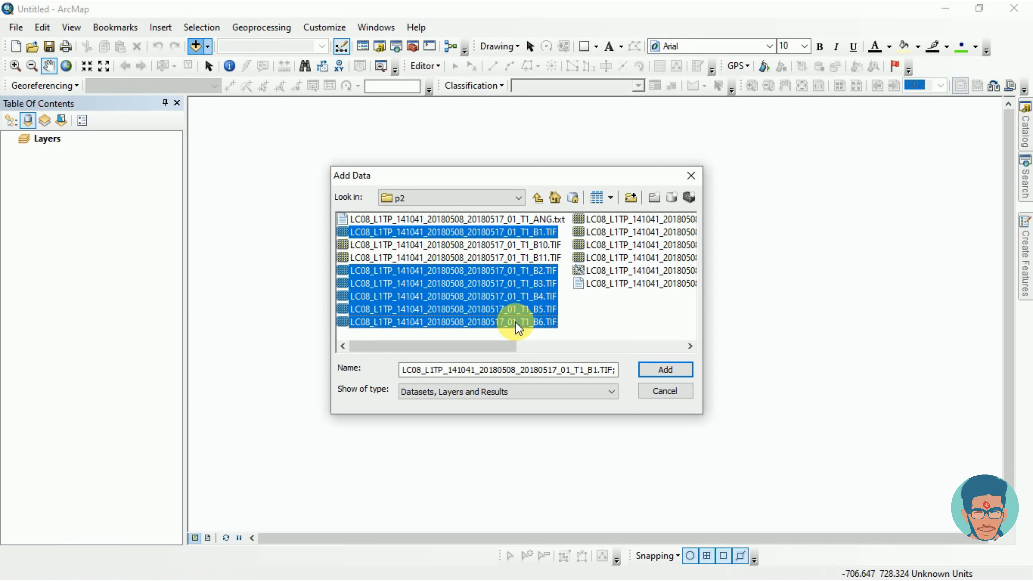
pyautogui.keyDown('ctrl'); pyautogui.click(616, 220); pyautogui.keyUp('ctrl')
pyautogui.keyDown('ctrl'); pyautogui.click(610, 232); pyautogui.keyUp('ctrl')
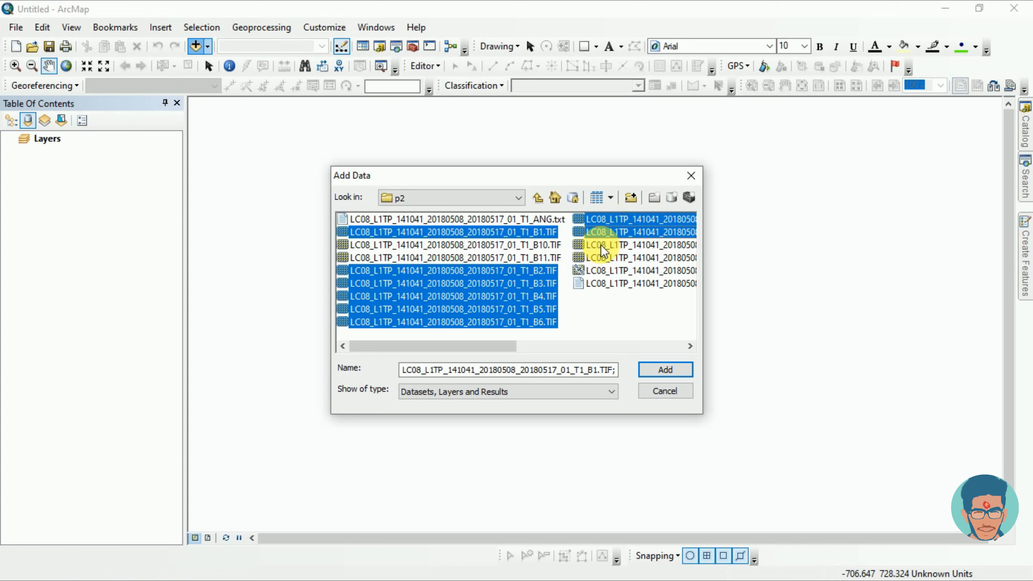
pyautogui.keyDown('ctrl'); pyautogui.click(604, 246); pyautogui.keyUp('ctrl')
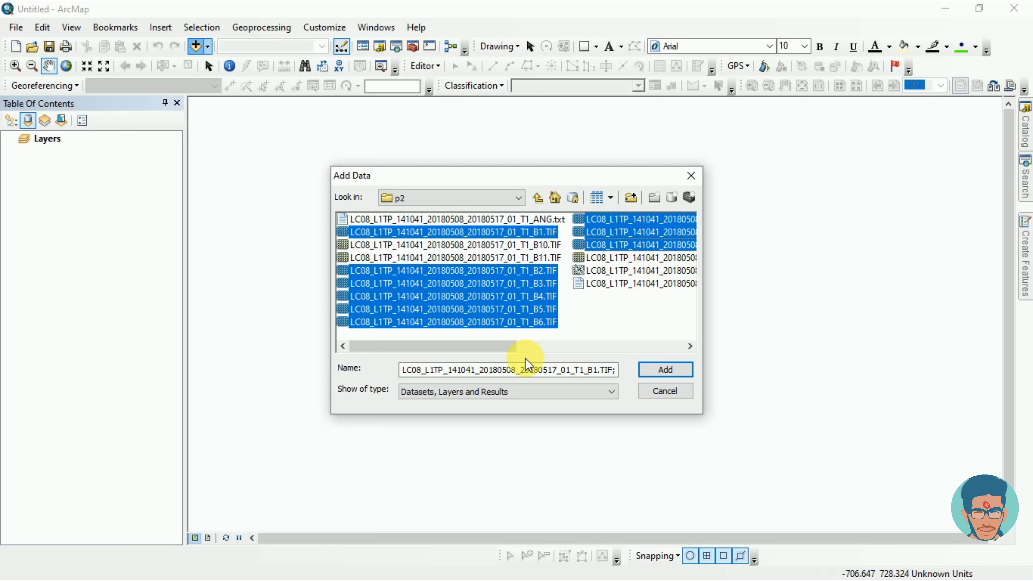
pyautogui.moveTo(508, 346); pyautogui.dragTo(546, 346)
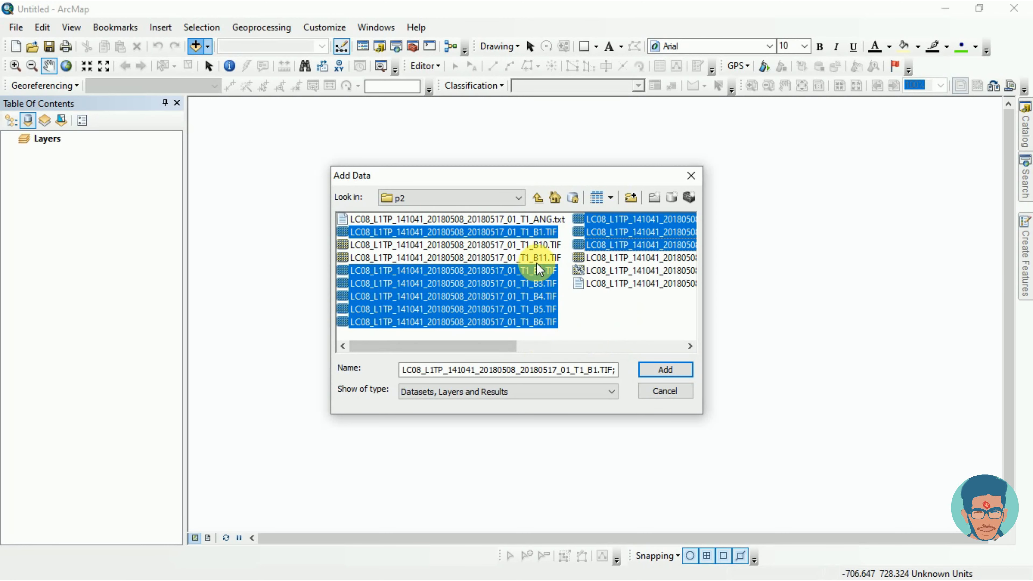
pyautogui.keyDown('ctrl'); pyautogui.click(527, 246); pyautogui.keyUp('ctrl')
pyautogui.keyDown('ctrl'); pyautogui.click(525, 260); pyautogui.keyUp('ctrl')
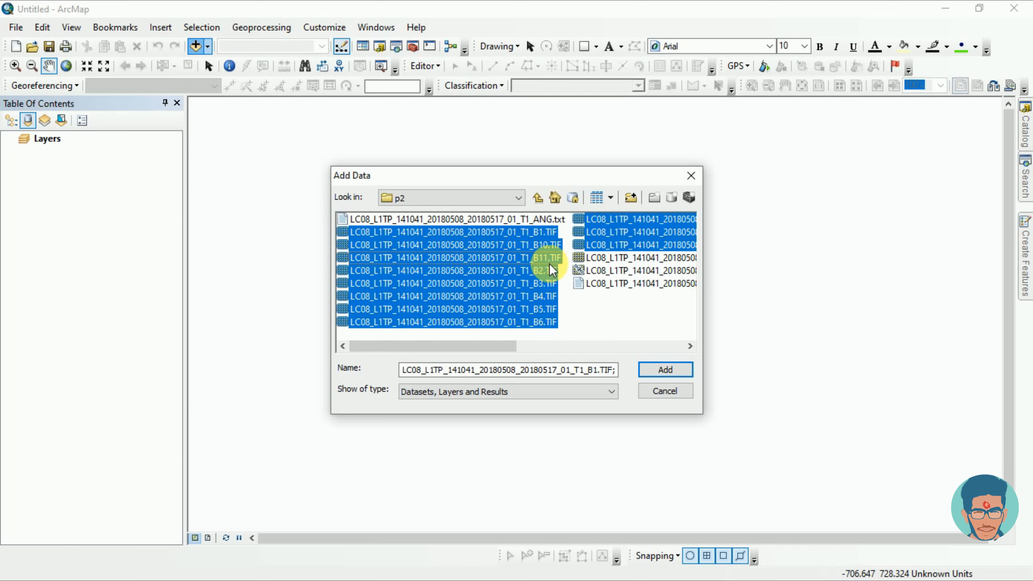
pyautogui.click(660, 371)
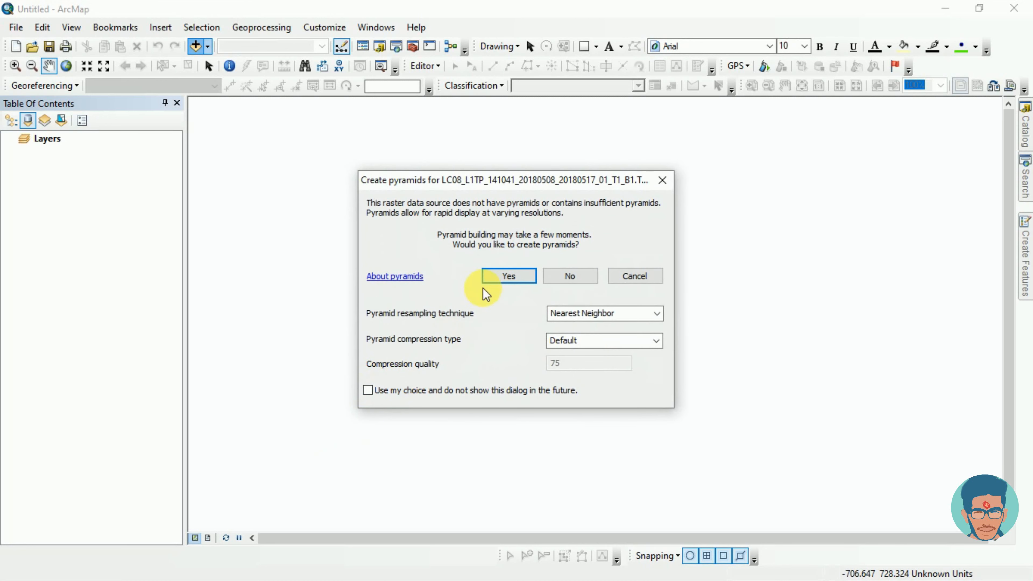
# Step: Create pyramids for the added rasters and keep this choice without showing the prompt in the future
pyautogui.click(495, 278)
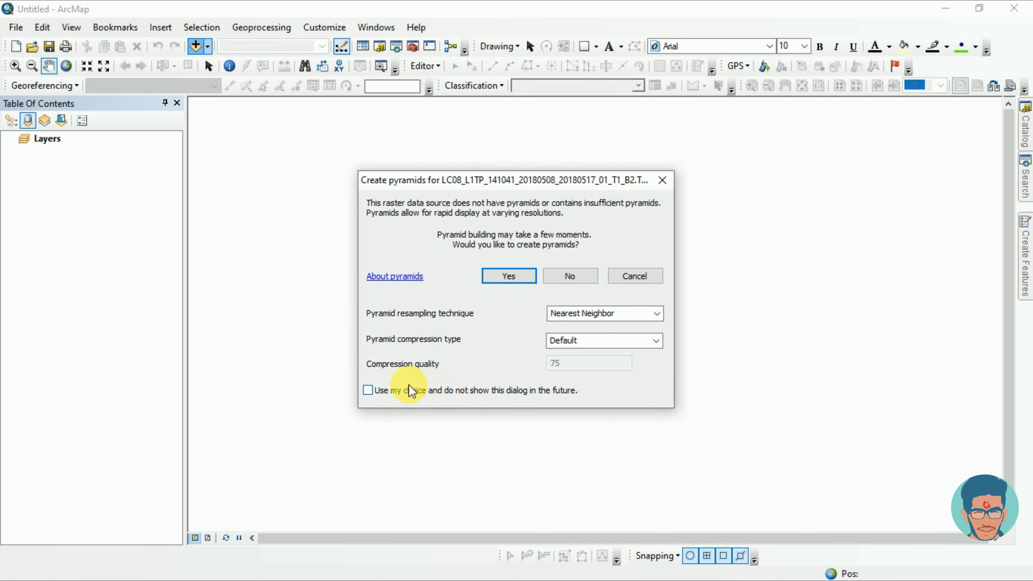
pyautogui.click(367, 390)
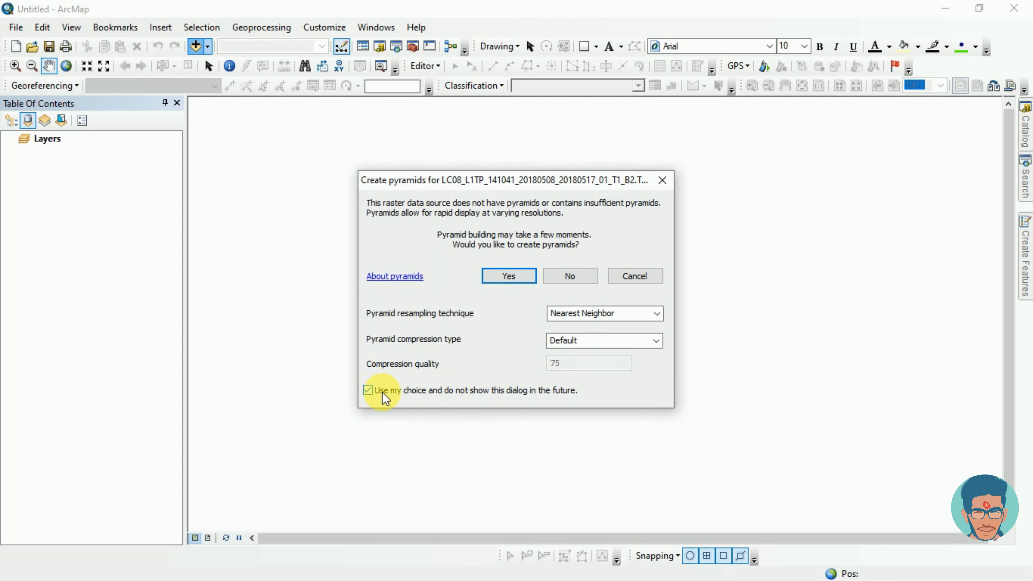
pyautogui.click(506, 285)
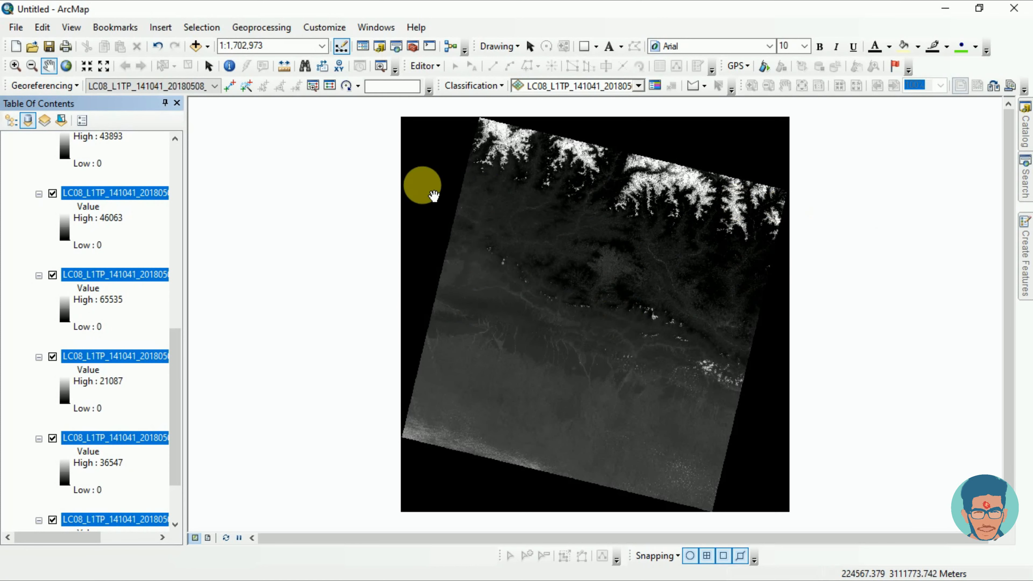
# Step: Open the Image Analysis window and enlarge its layer list to show all the band rasters
pyautogui.click(377, 27)
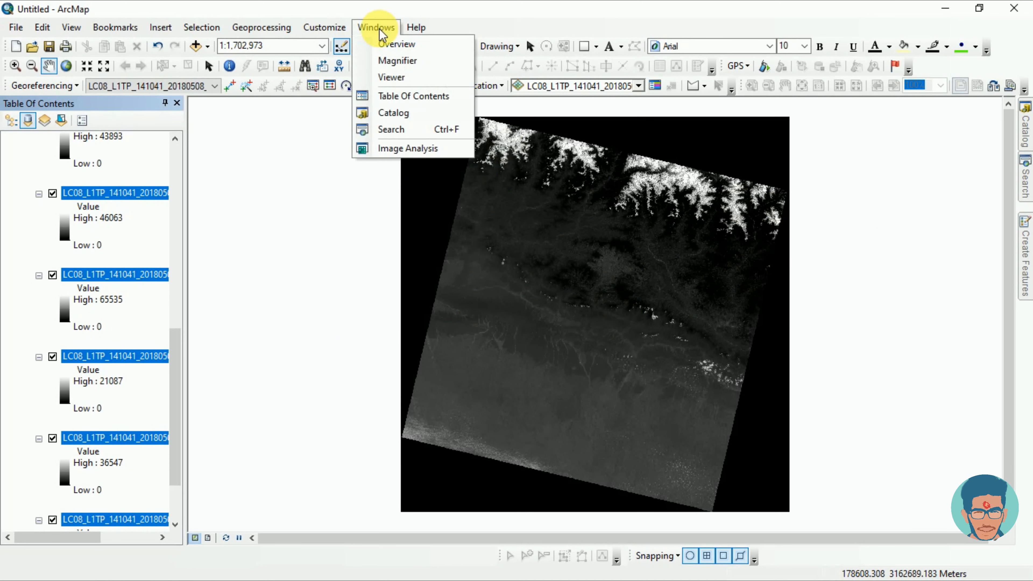
pyautogui.click(382, 149)
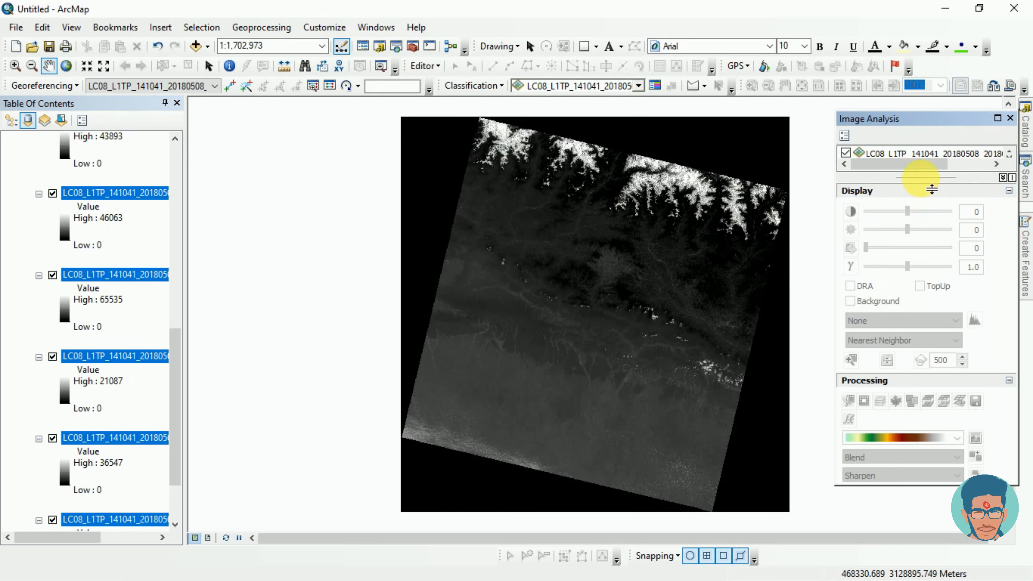
pyautogui.moveTo(932, 189); pyautogui.dragTo(987, 330)
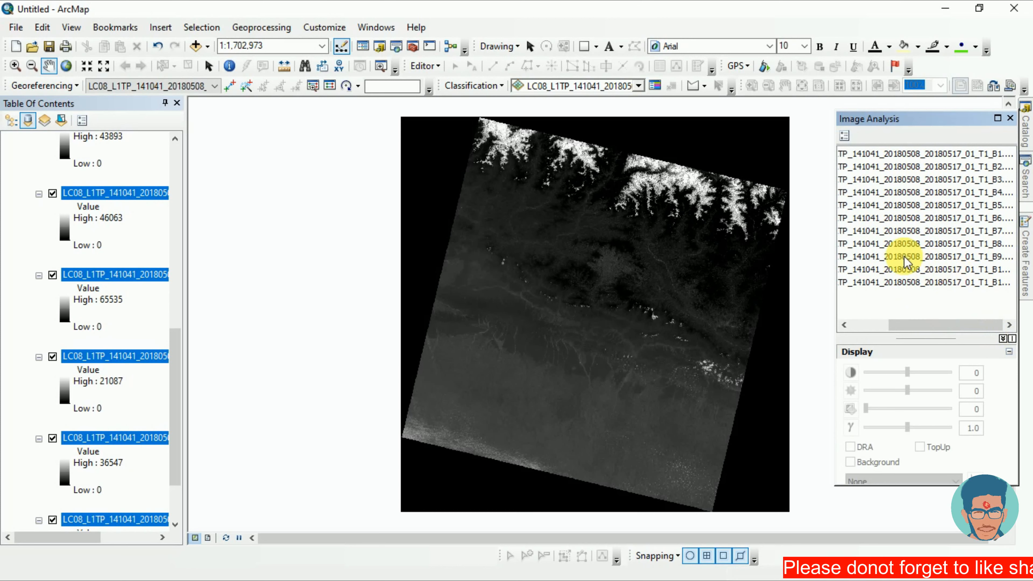
# Step: Combine all p2 bands, B1 through B11, into one multiband layer with Composite Bands in Image Analysis
pyautogui.click(888, 154)
pyautogui.keyDown('ctrl'); pyautogui.click(888, 168); pyautogui.keyUp('ctrl')
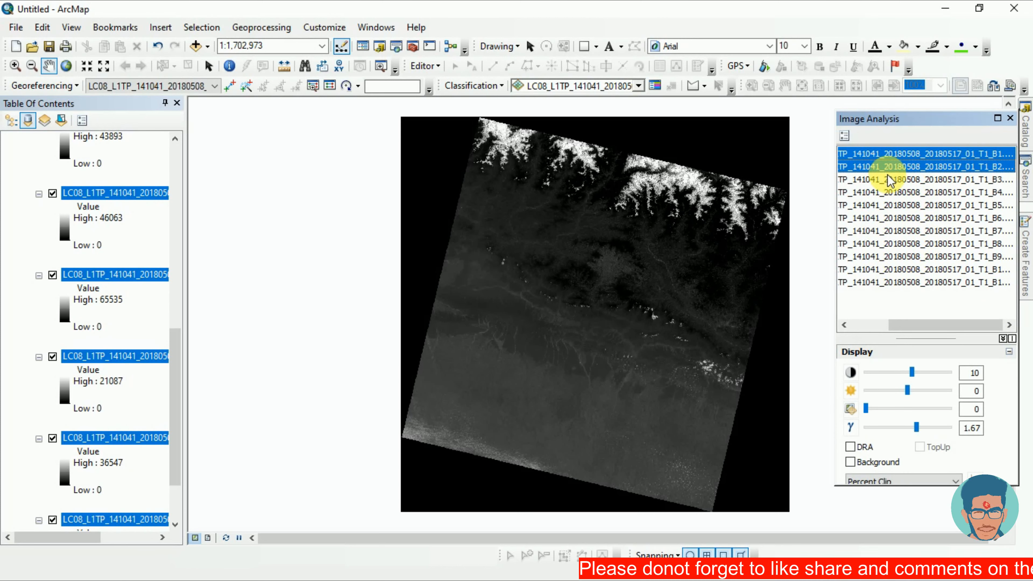
pyautogui.keyDown('ctrl'); pyautogui.click(889, 180); pyautogui.keyUp('ctrl')
pyautogui.keyDown('ctrl'); pyautogui.click(890, 193); pyautogui.keyUp('ctrl')
pyautogui.keyDown('ctrl'); pyautogui.click(890, 206); pyautogui.keyUp('ctrl')
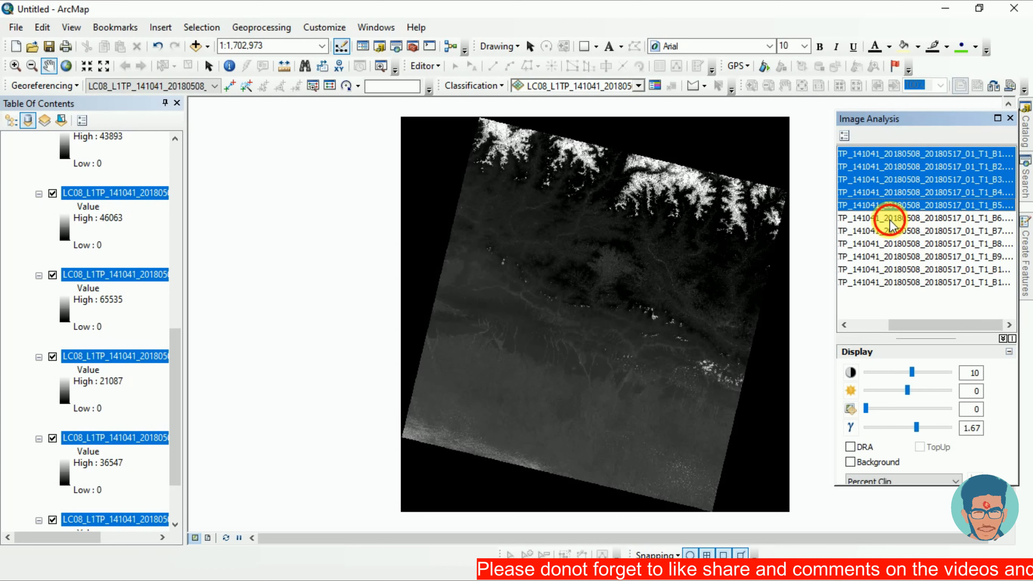
pyautogui.keyDown('ctrl'); pyautogui.click(894, 219); pyautogui.keyUp('ctrl')
pyautogui.keyDown('ctrl'); pyautogui.click(896, 231); pyautogui.keyUp('ctrl')
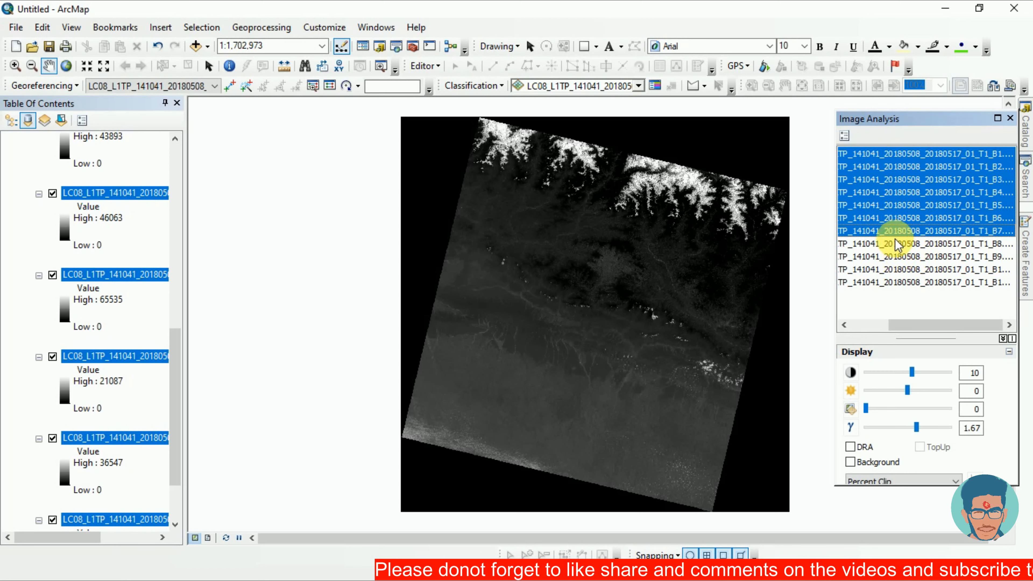
pyautogui.keyDown('ctrl'); pyautogui.click(896, 244); pyautogui.keyUp('ctrl')
pyautogui.keyDown('ctrl'); pyautogui.click(896, 258); pyautogui.keyUp('ctrl')
pyautogui.keyDown('ctrl'); pyautogui.click(897, 270); pyautogui.keyUp('ctrl')
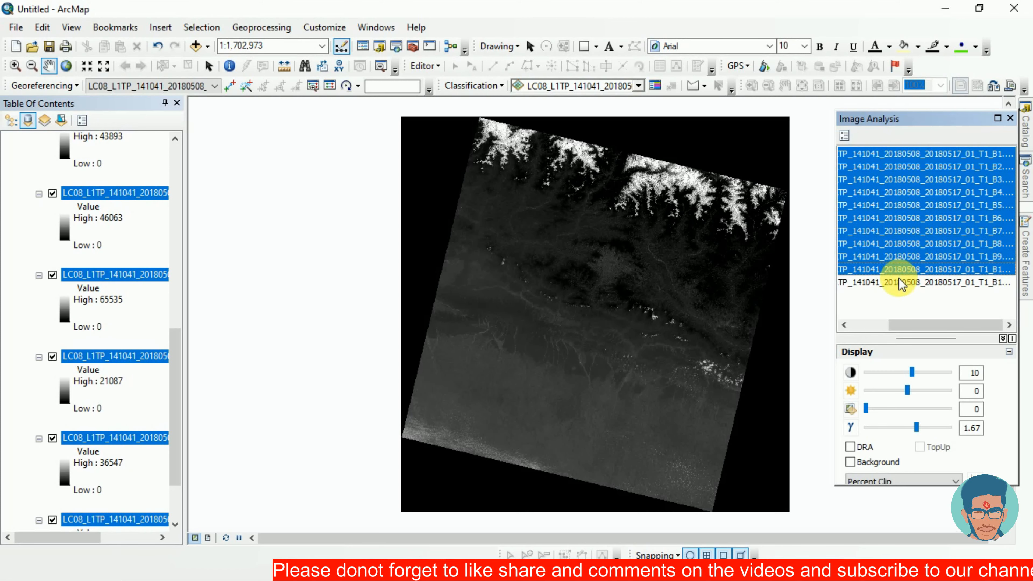
pyautogui.keyDown('ctrl'); pyautogui.click(900, 282); pyautogui.keyUp('ctrl')
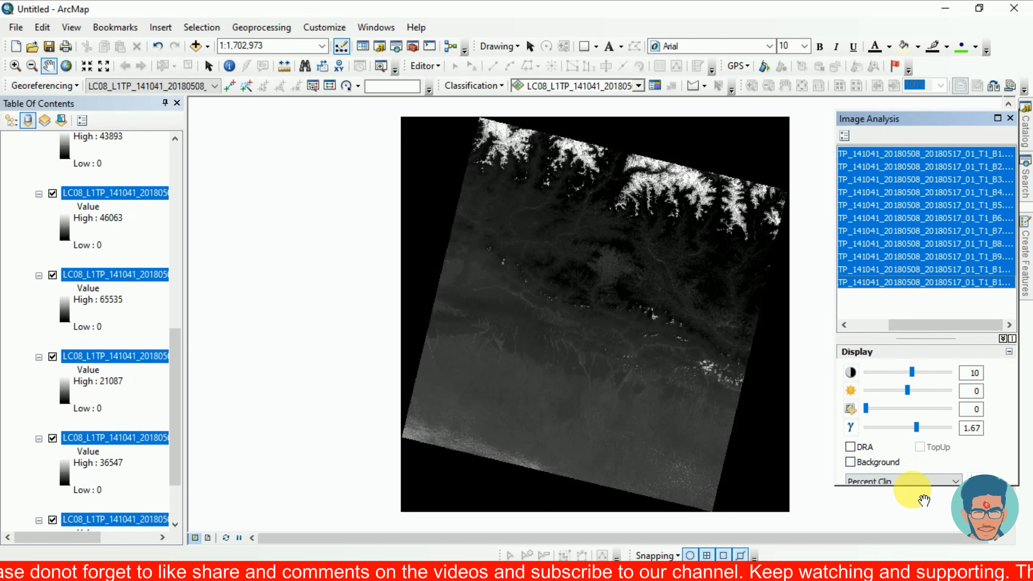
pyautogui.moveTo(888, 333); pyautogui.dragTo(893, 226)
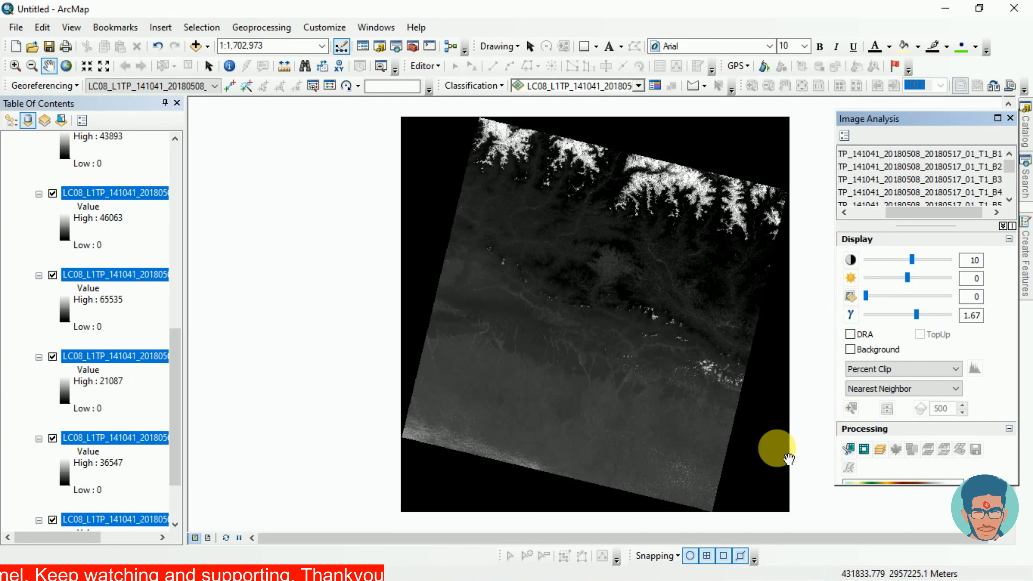
pyautogui.click(879, 449)
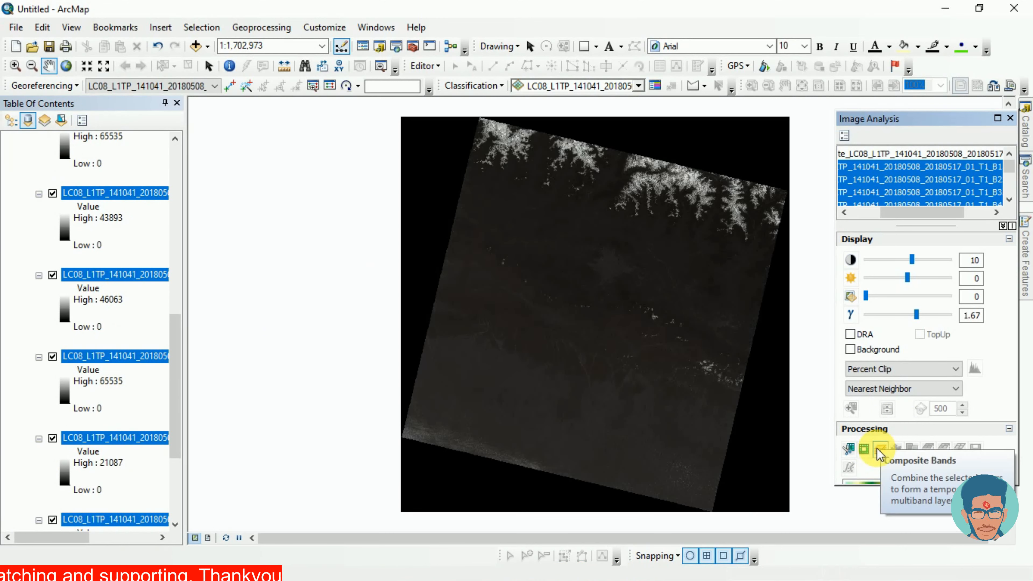
# Step: Enlarge the Image Analysis layer list and examine the new composite layer above the band rasters
pyautogui.scroll(-5, 936, 284)
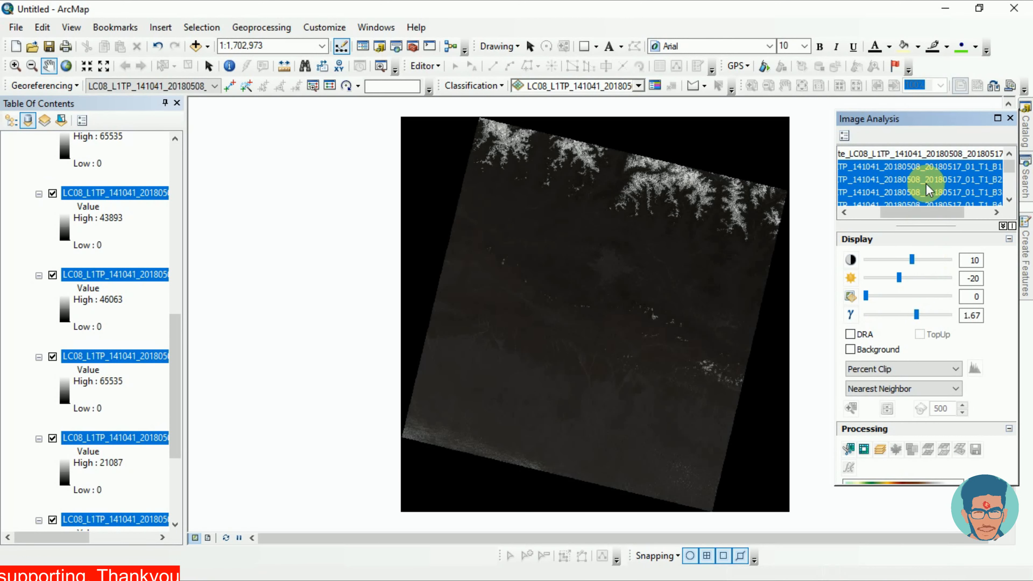
pyautogui.moveTo(932, 226); pyautogui.dragTo(943, 436)
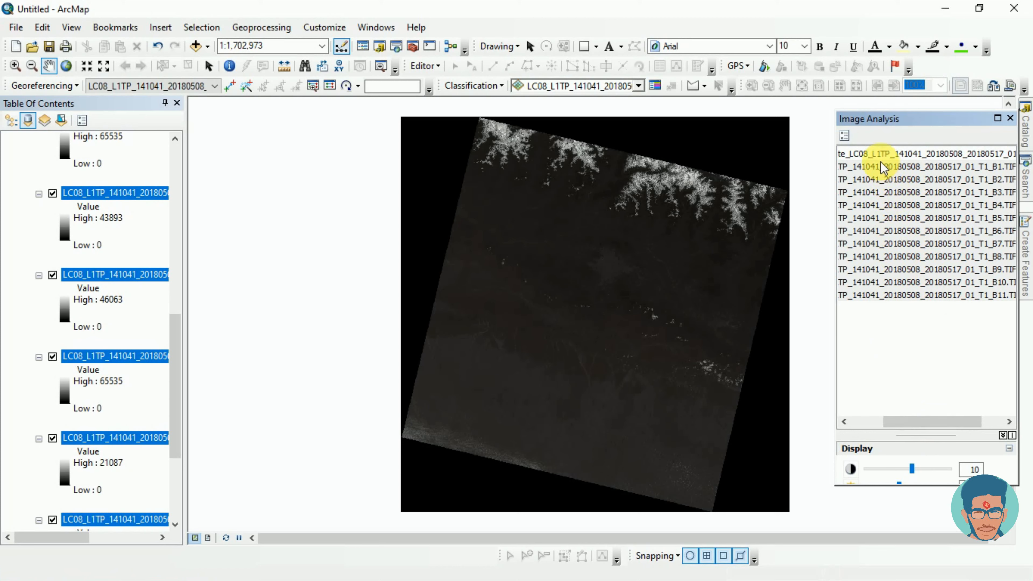
pyautogui.click(880, 155)
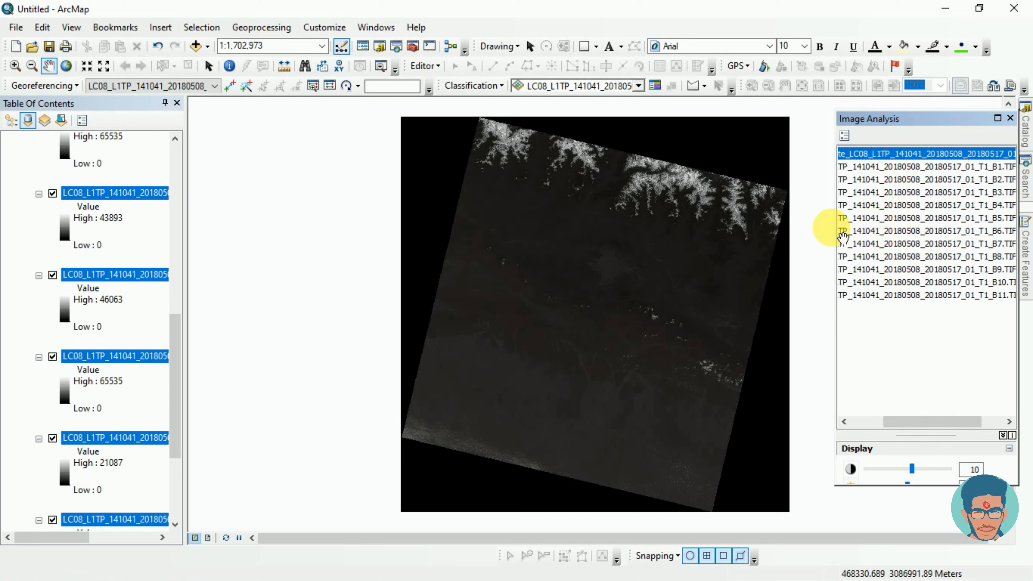
pyautogui.moveTo(832, 229)
pyautogui.mouseDown()
pyautogui.moveTo(793, 224)
pyautogui.moveTo(847, 219)
pyautogui.mouseUp()
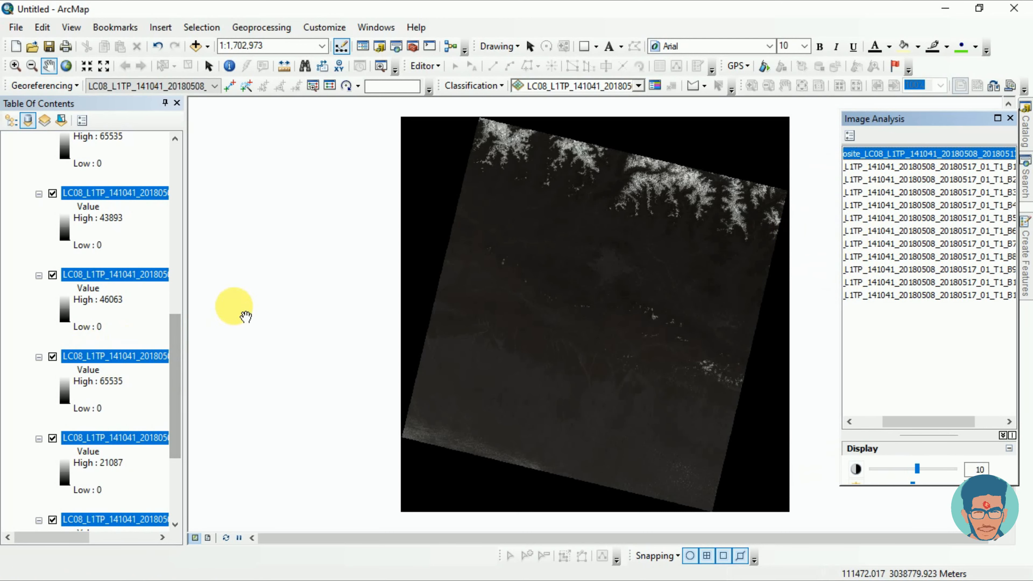
pyautogui.click(915, 317)
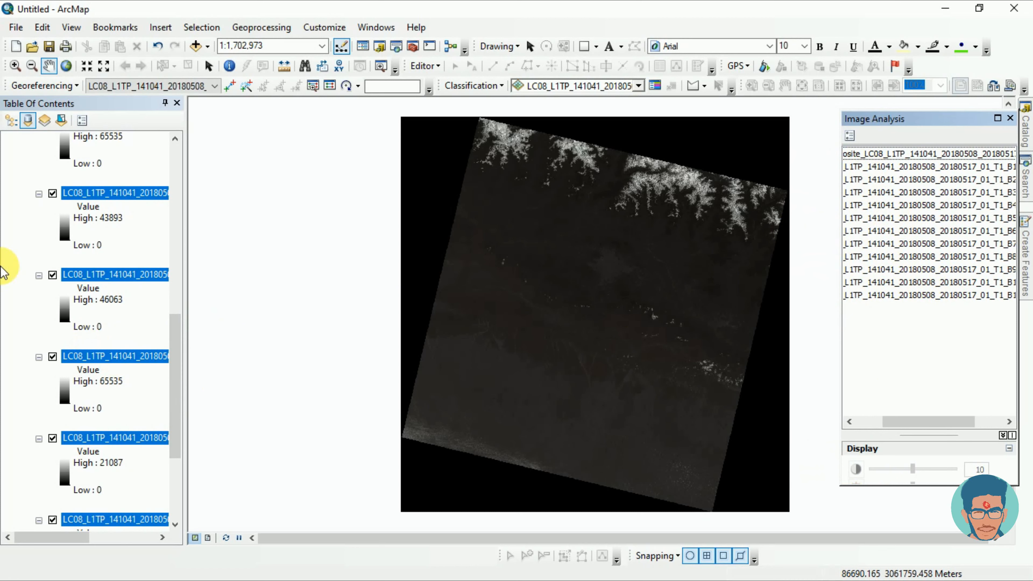
# Step: Remove the F:\LULC\Landsat 8\p2 source group with its single-band rasters from the map, keeping the composite layer
pyautogui.scroll(10, 24, 285)
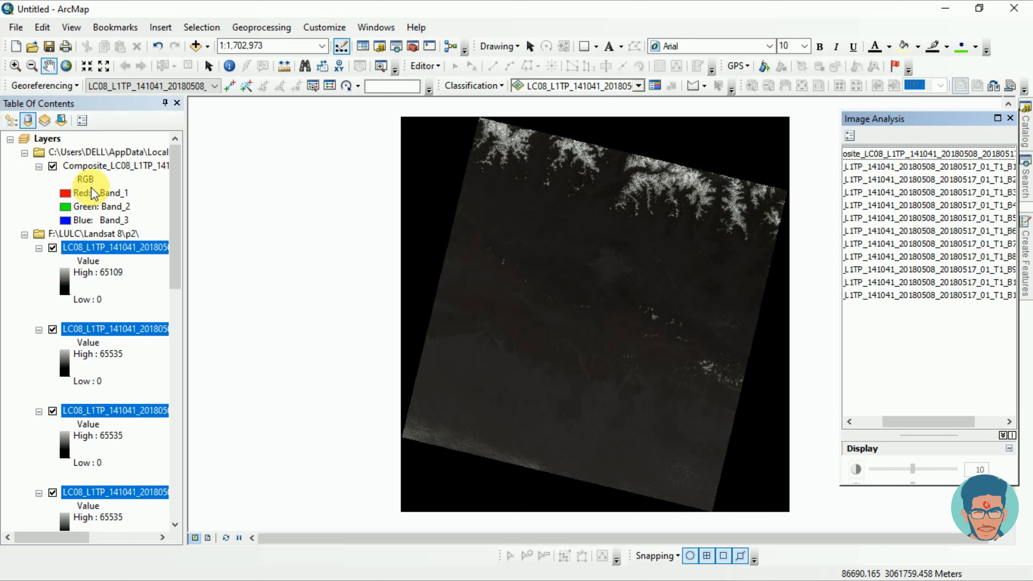
pyautogui.rightClick(52, 235)
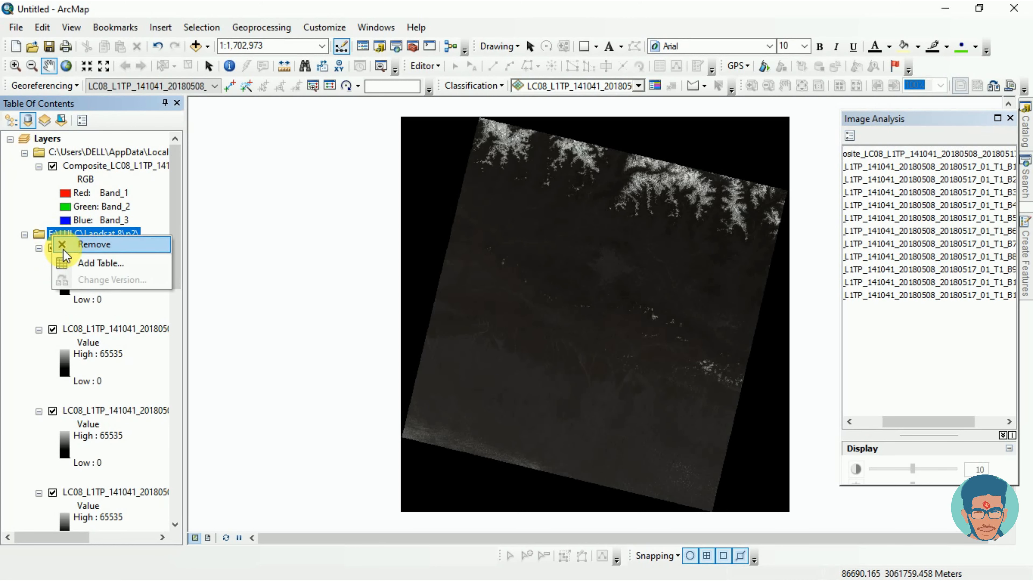
pyautogui.click(91, 245)
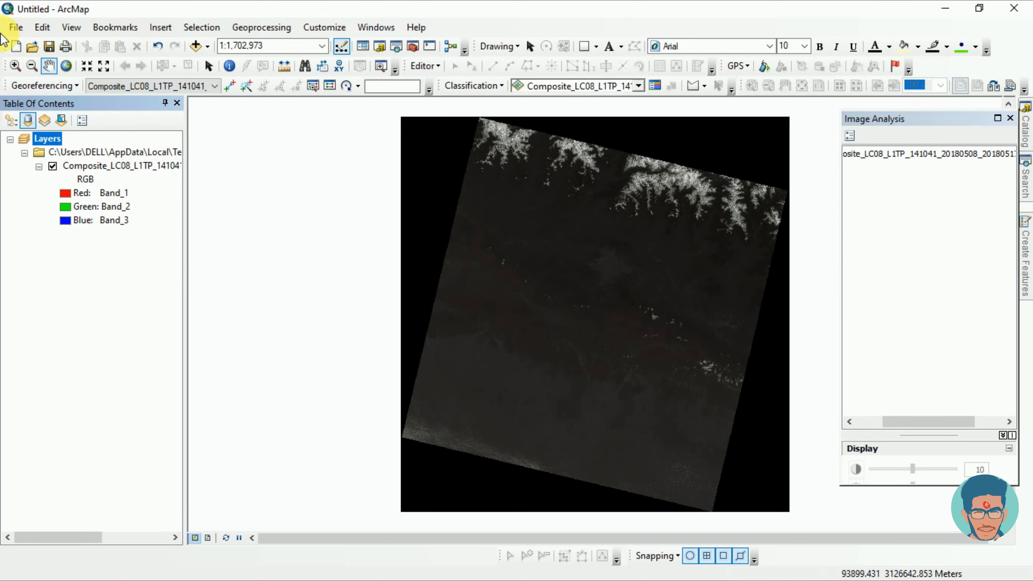
# Step: Add all eleven single-band rasters, B1 through B11, from the Landsat 8 p3 folder to the map
pyautogui.click(195, 48)
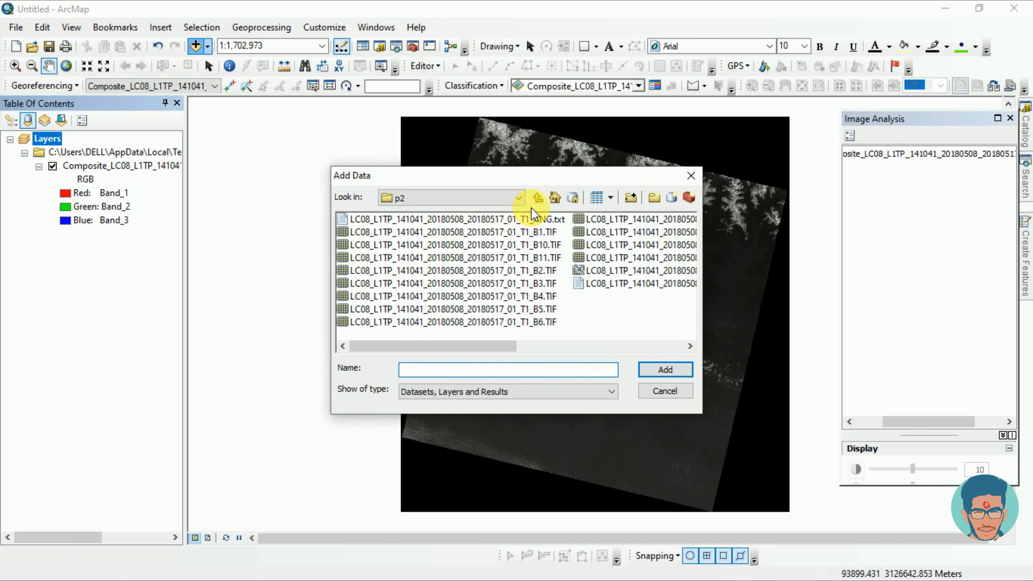
pyautogui.click(539, 198)
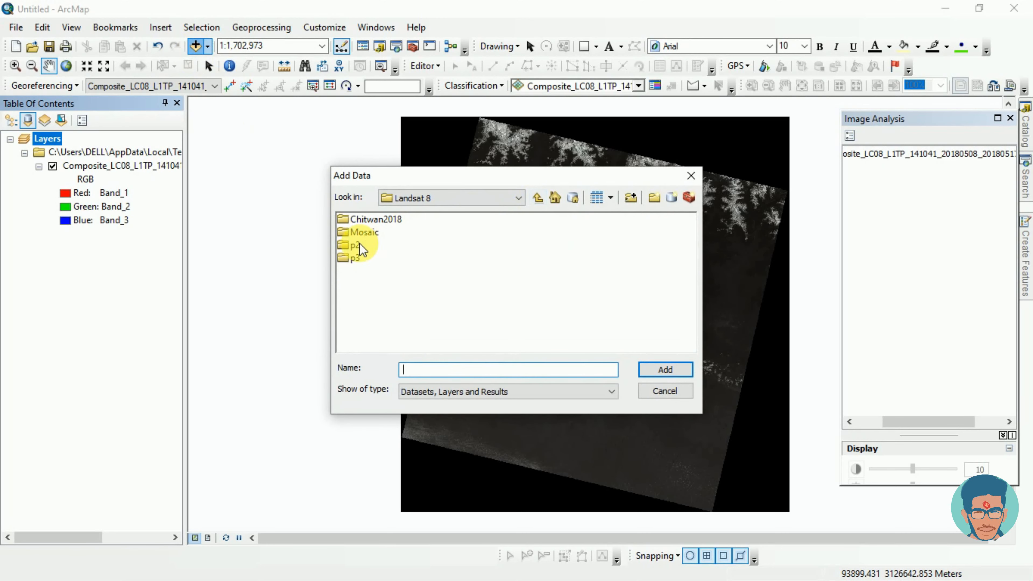
pyautogui.doubleClick(347, 256)
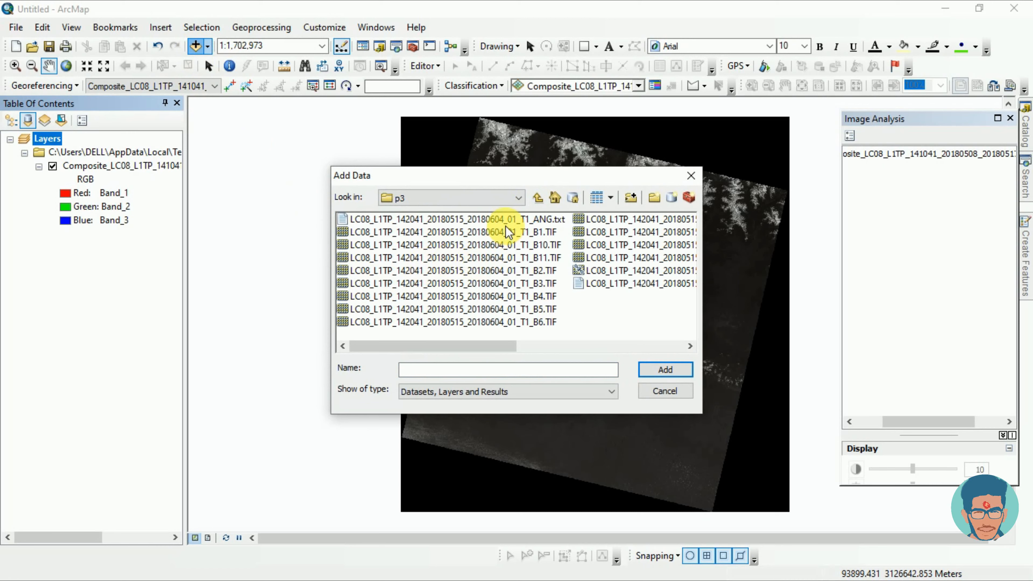
pyautogui.click(495, 236)
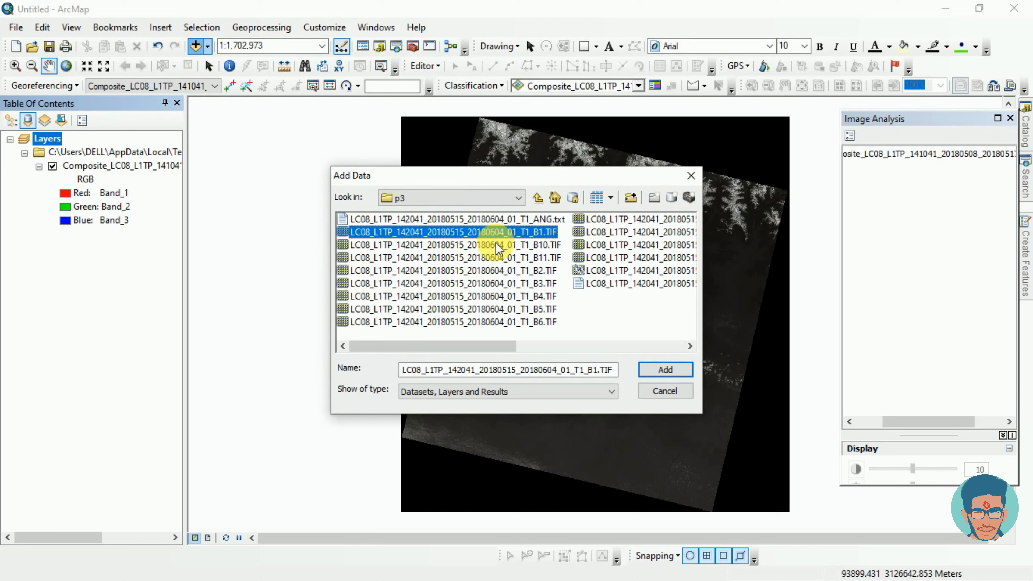
pyautogui.keyDown('ctrl'); pyautogui.click(492, 273); pyautogui.keyUp('ctrl')
pyautogui.keyDown('ctrl'); pyautogui.click(495, 284); pyautogui.keyUp('ctrl')
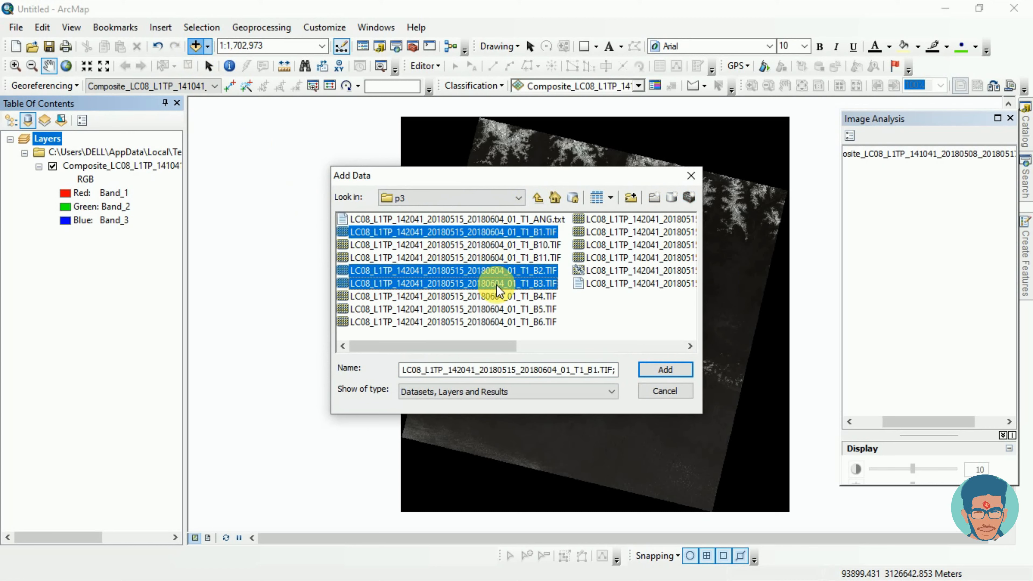
pyautogui.keyDown('ctrl'); pyautogui.click(497, 296); pyautogui.keyUp('ctrl')
pyautogui.keyDown('ctrl'); pyautogui.click(503, 313); pyautogui.keyUp('ctrl')
pyautogui.keyDown('ctrl'); pyautogui.click(504, 322); pyautogui.keyUp('ctrl')
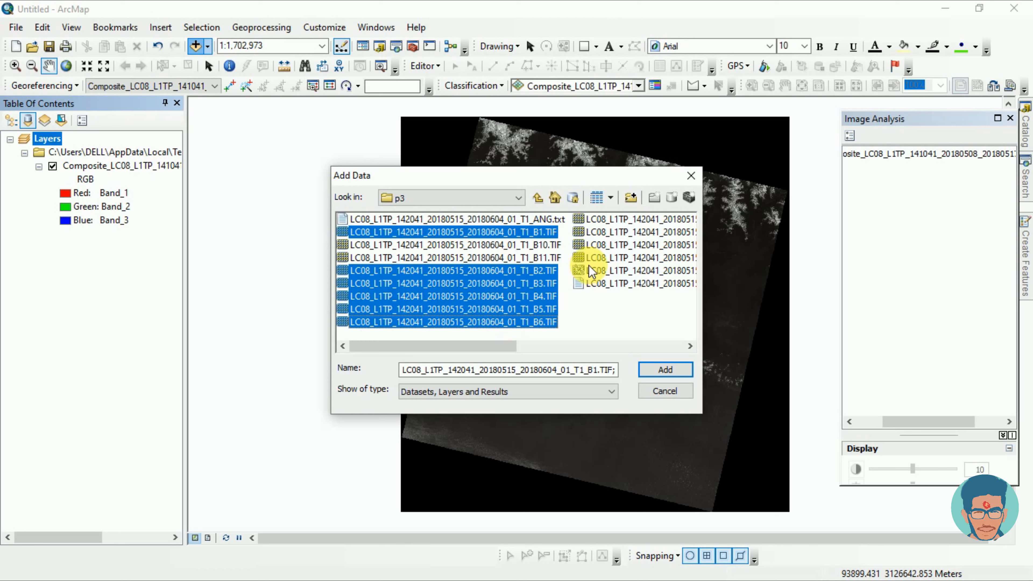
pyautogui.keyDown('ctrl'); pyautogui.click(585, 224); pyautogui.keyUp('ctrl')
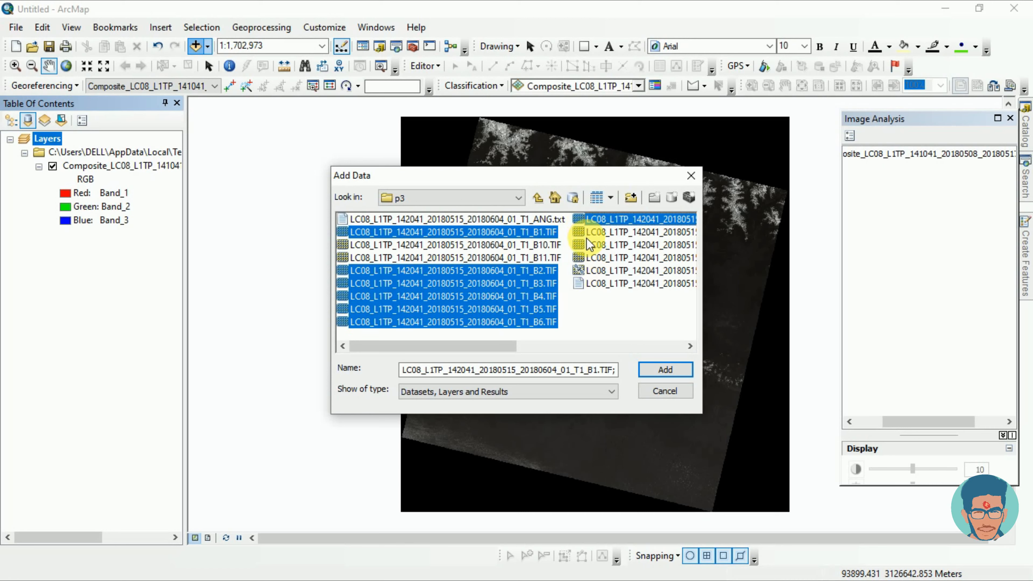
pyautogui.keyDown('ctrl'); pyautogui.click(598, 232); pyautogui.keyUp('ctrl')
pyautogui.keyDown('ctrl'); pyautogui.click(589, 246); pyautogui.keyUp('ctrl')
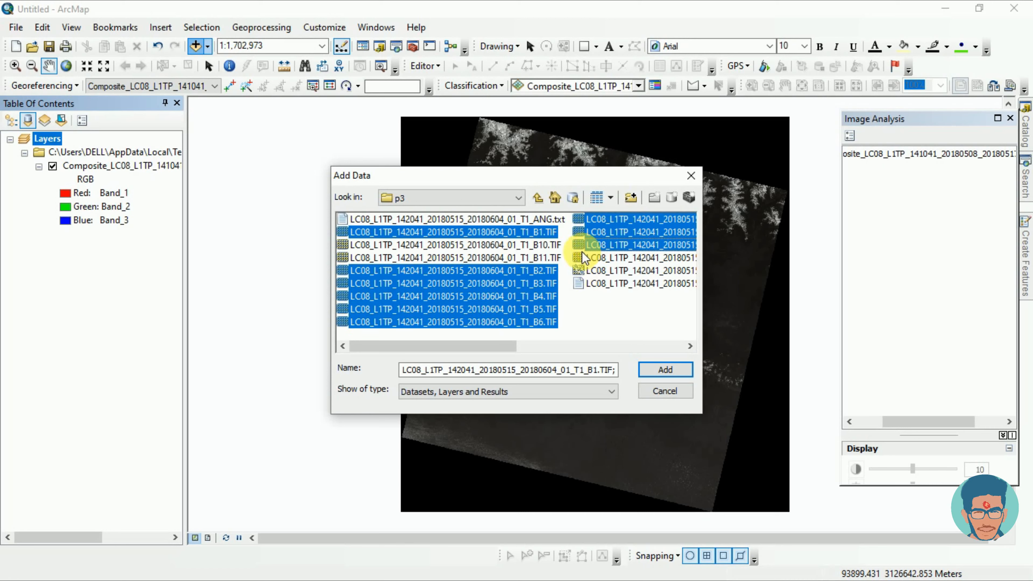
pyautogui.keyDown('ctrl'); pyautogui.click(484, 244); pyautogui.keyUp('ctrl')
pyautogui.keyDown('ctrl'); pyautogui.click(485, 259); pyautogui.keyUp('ctrl')
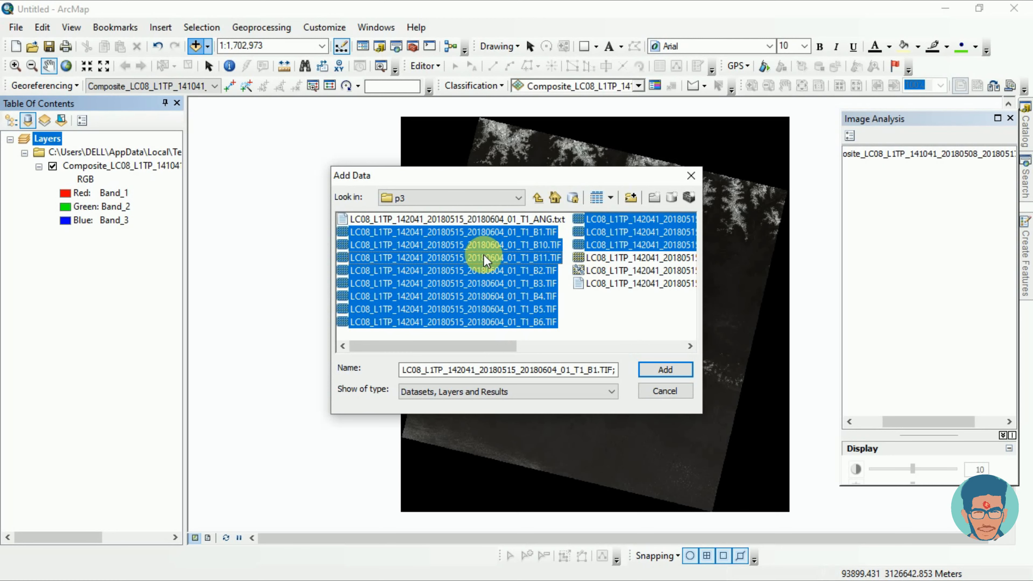
pyautogui.click(665, 370)
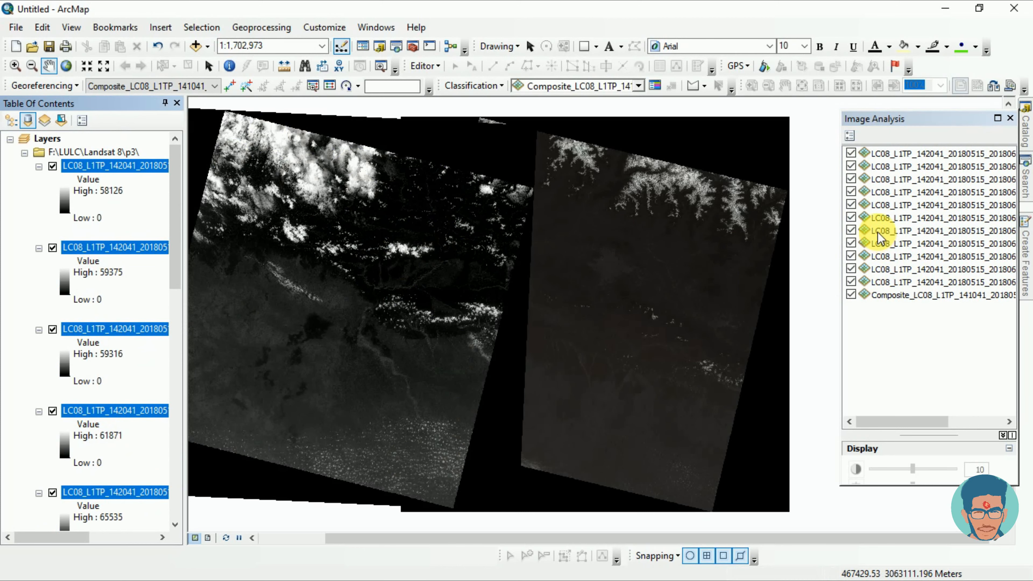
# Step: Combine all p3 bands, B1 through B11, into one multiband layer with Composite Bands in Image Analysis
pyautogui.moveTo(888, 421); pyautogui.dragTo(934, 420)
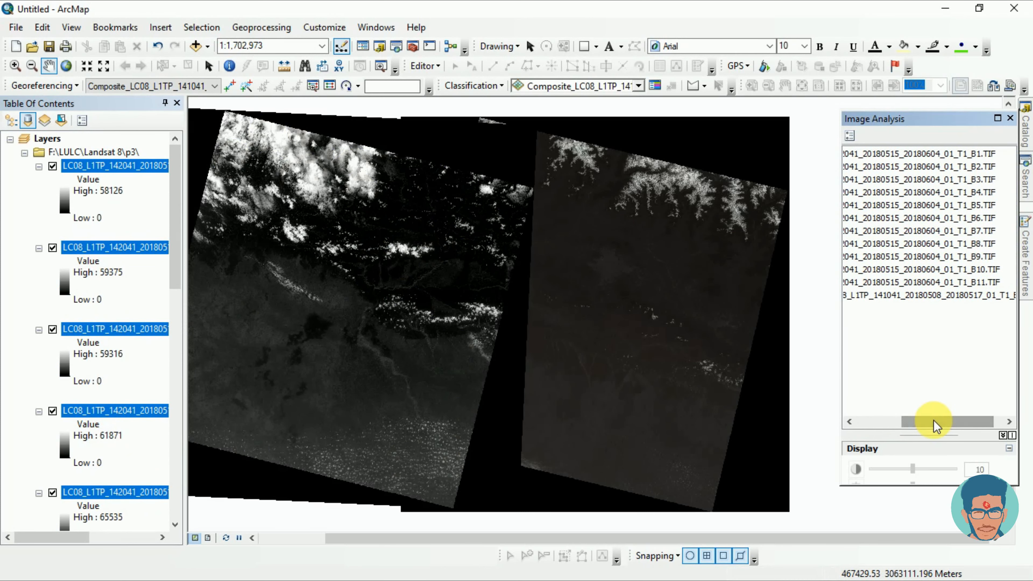
pyautogui.click(921, 154)
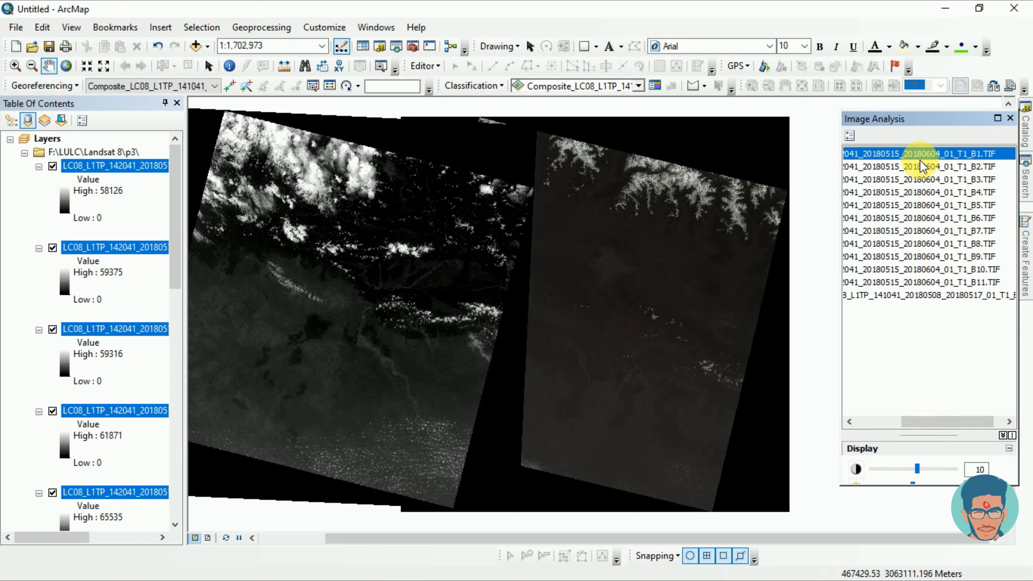
pyautogui.keyDown('ctrl'); pyautogui.click(922, 167); pyautogui.keyUp('ctrl')
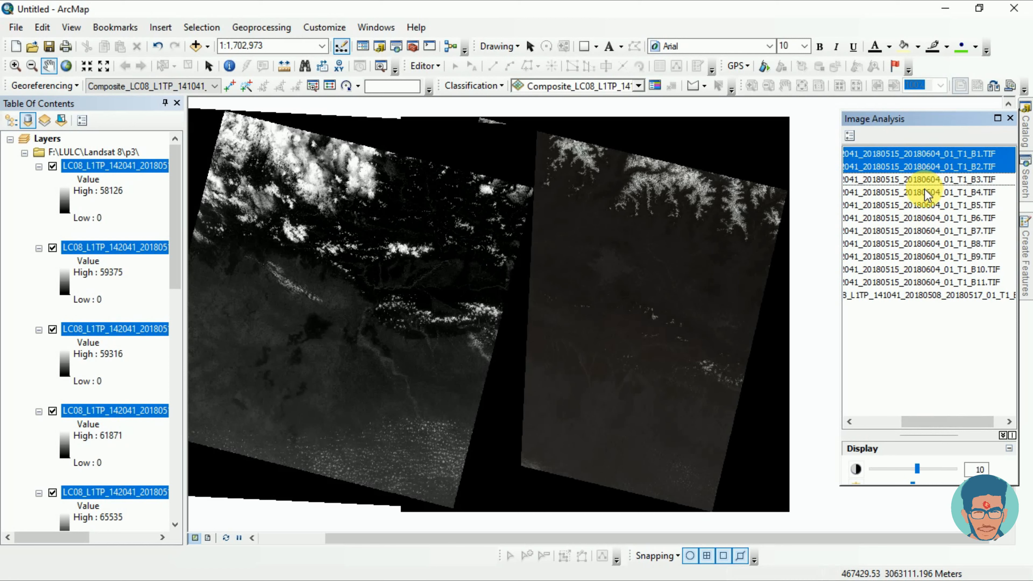
pyautogui.keyDown('ctrl'); pyautogui.click(923, 180); pyautogui.keyUp('ctrl')
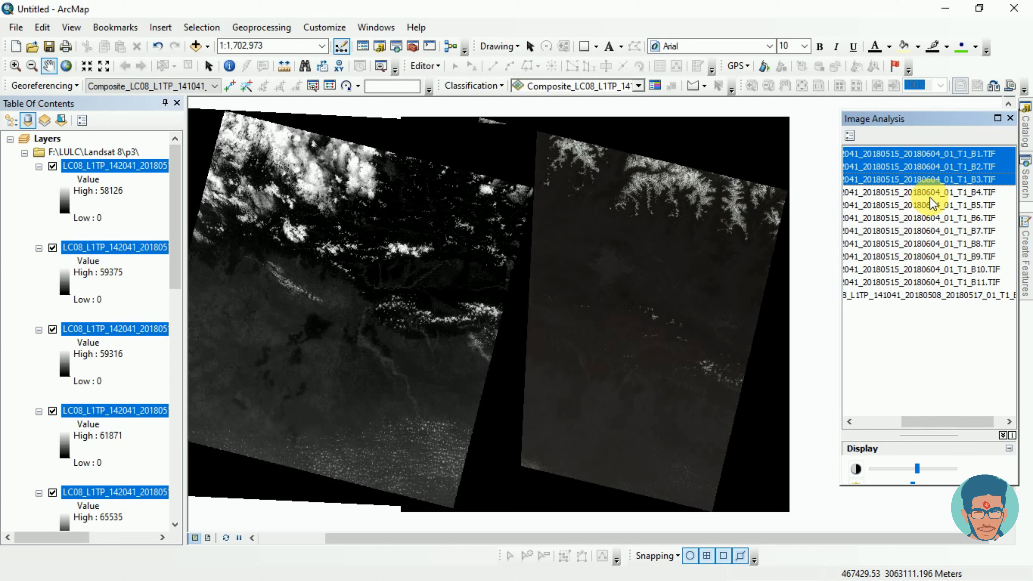
pyautogui.keyDown('ctrl'); pyautogui.click(929, 192); pyautogui.keyUp('ctrl')
pyautogui.keyDown('ctrl'); pyautogui.click(933, 205); pyautogui.keyUp('ctrl')
pyautogui.keyDown('ctrl'); pyautogui.click(936, 220); pyautogui.keyUp('ctrl')
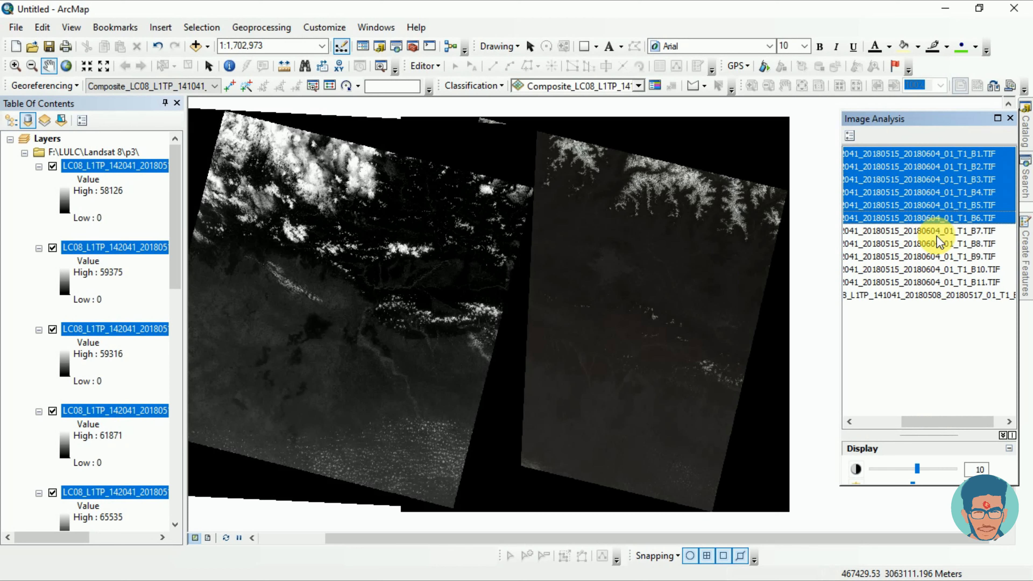
pyautogui.keyDown('ctrl'); pyautogui.click(936, 233); pyautogui.keyUp('ctrl')
pyautogui.keyDown('ctrl'); pyautogui.click(939, 245); pyautogui.keyUp('ctrl')
pyautogui.keyDown('ctrl'); pyautogui.click(942, 257); pyautogui.keyUp('ctrl')
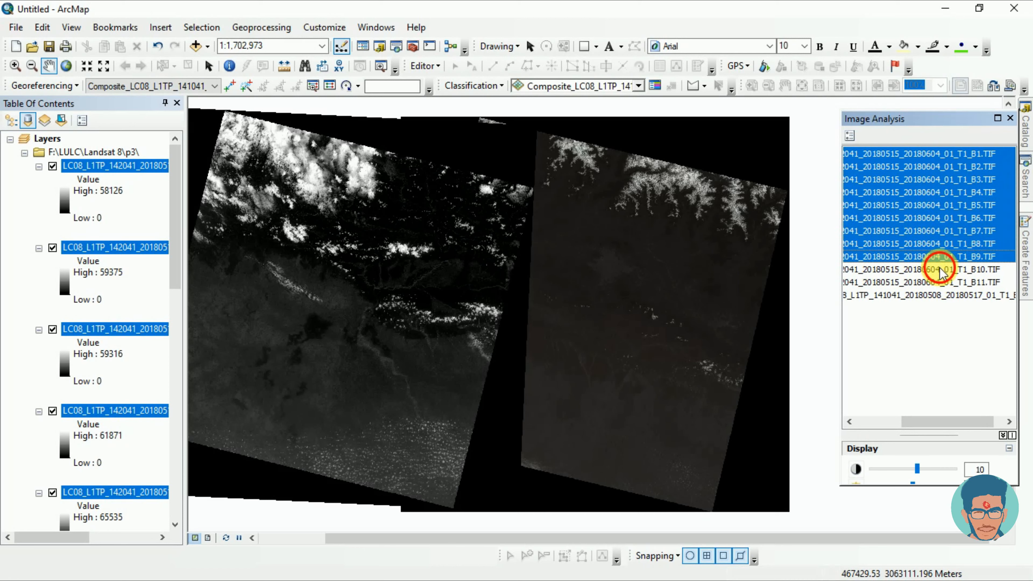
pyautogui.keyDown('ctrl'); pyautogui.click(943, 270); pyautogui.keyUp('ctrl')
pyautogui.keyDown('ctrl'); pyautogui.click(944, 284); pyautogui.keyUp('ctrl')
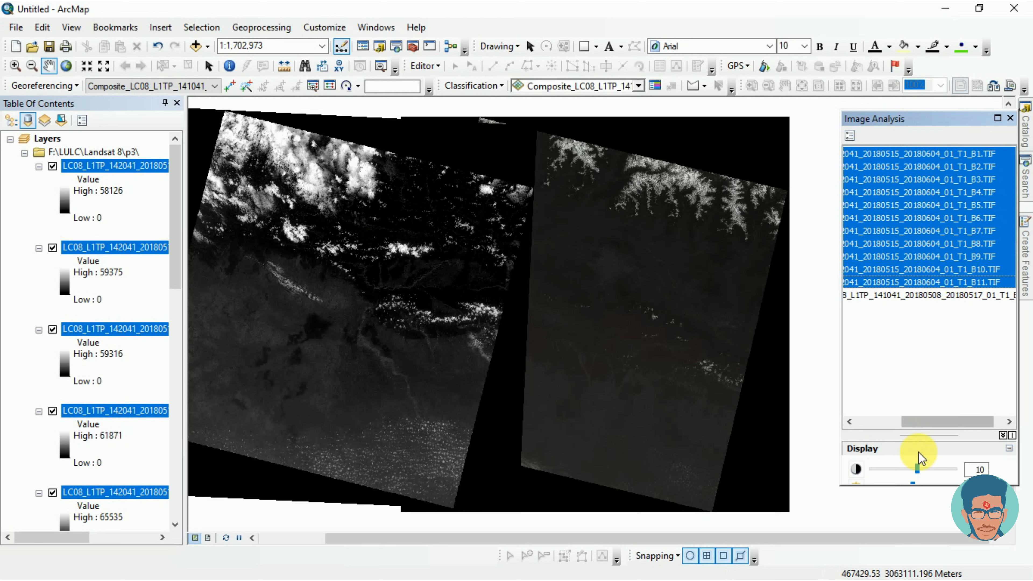
pyautogui.moveTo(915, 439); pyautogui.dragTo(853, 248)
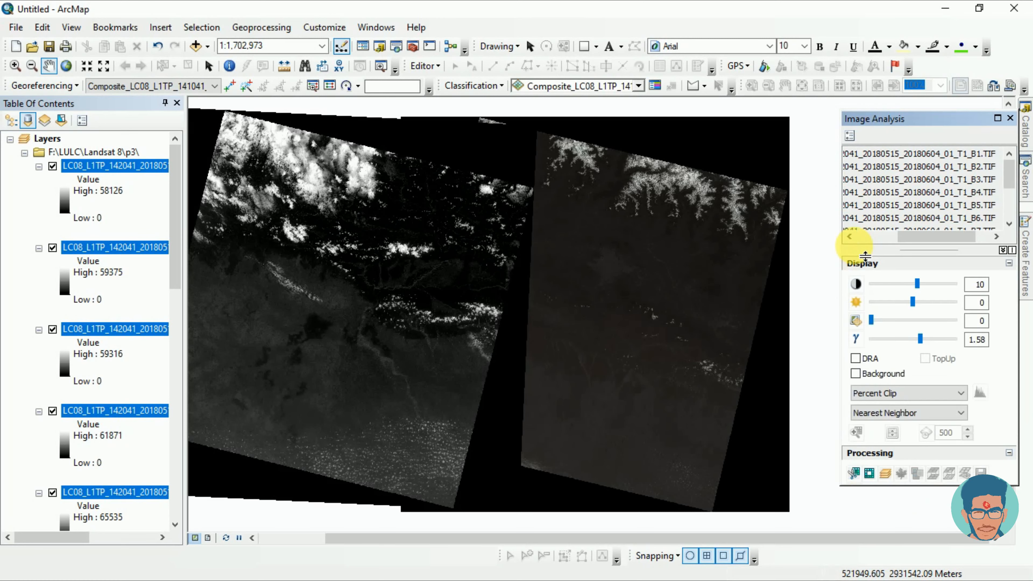
pyautogui.click(885, 473)
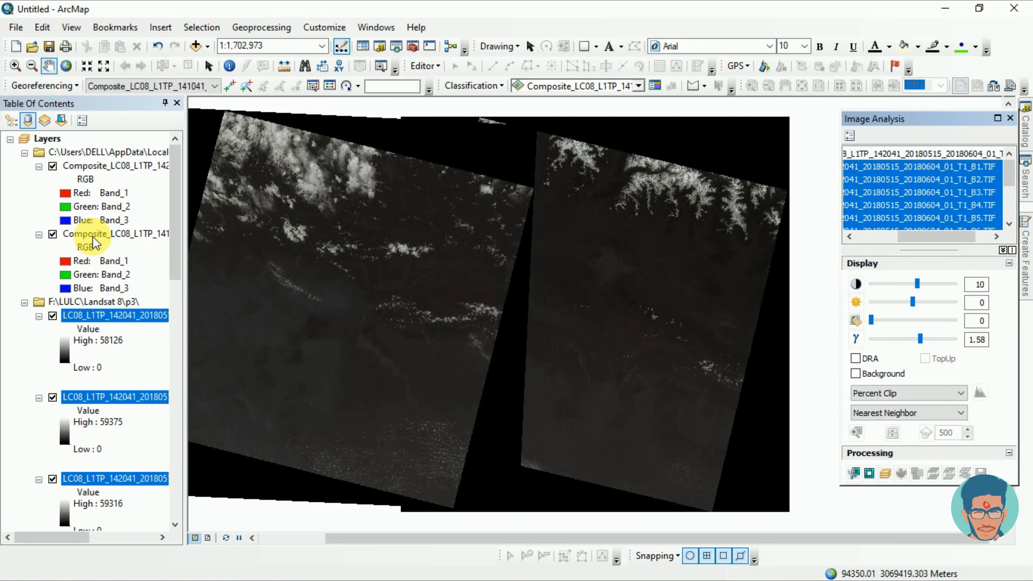
# Step: Remove the F:\LULC\Landsat 8\p3 source group with its single-band rasters from the map, keeping both composite layers
pyautogui.click(78, 305)
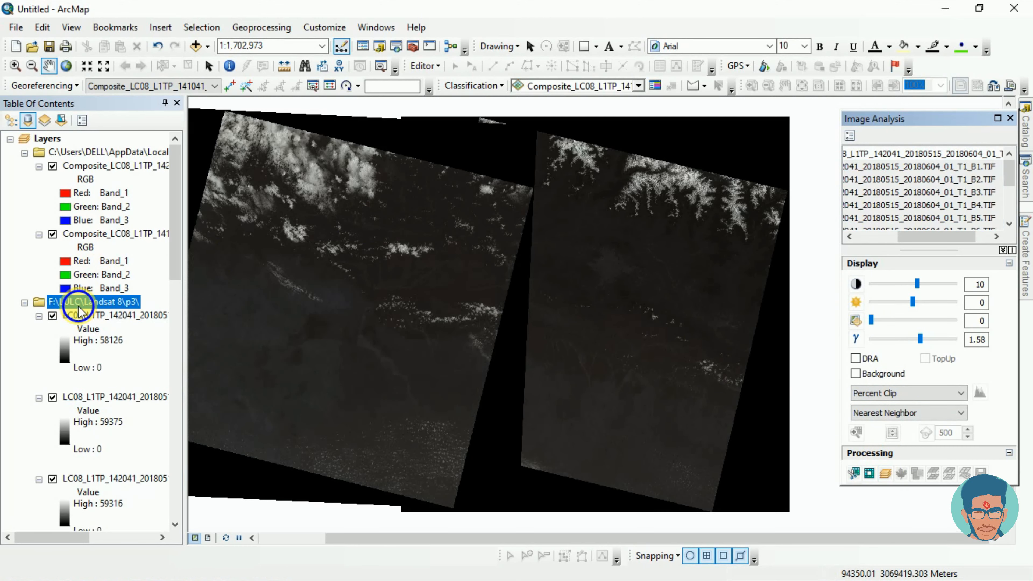
pyautogui.rightClick(78, 306)
pyautogui.click(118, 317)
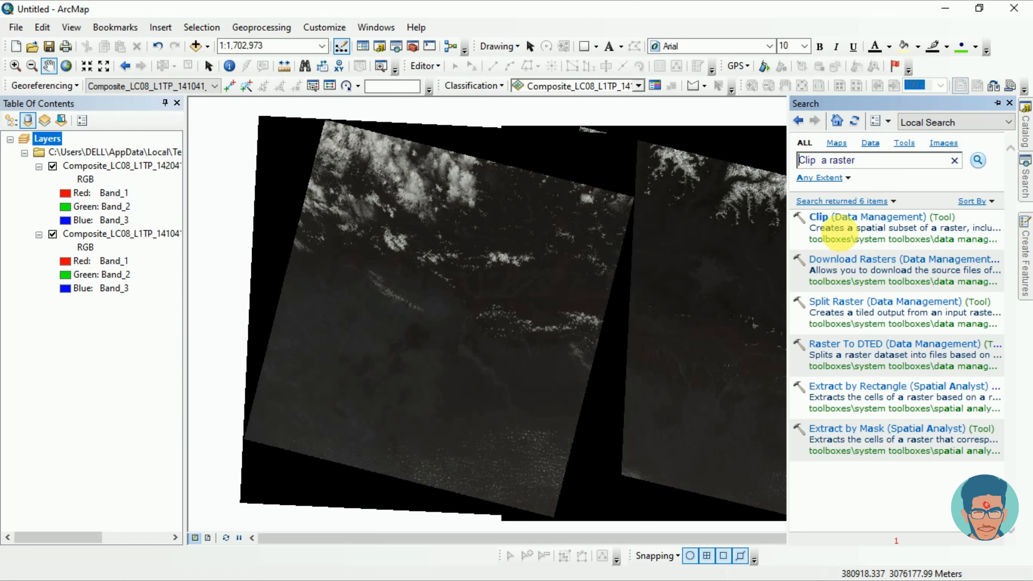
# Step: Open the Clip (Data Management) tool and choose Composite_LC08_L1TP_141041_20180508_20180517_01_T1_B1.TIF as the input raster
pyautogui.click(849, 223)
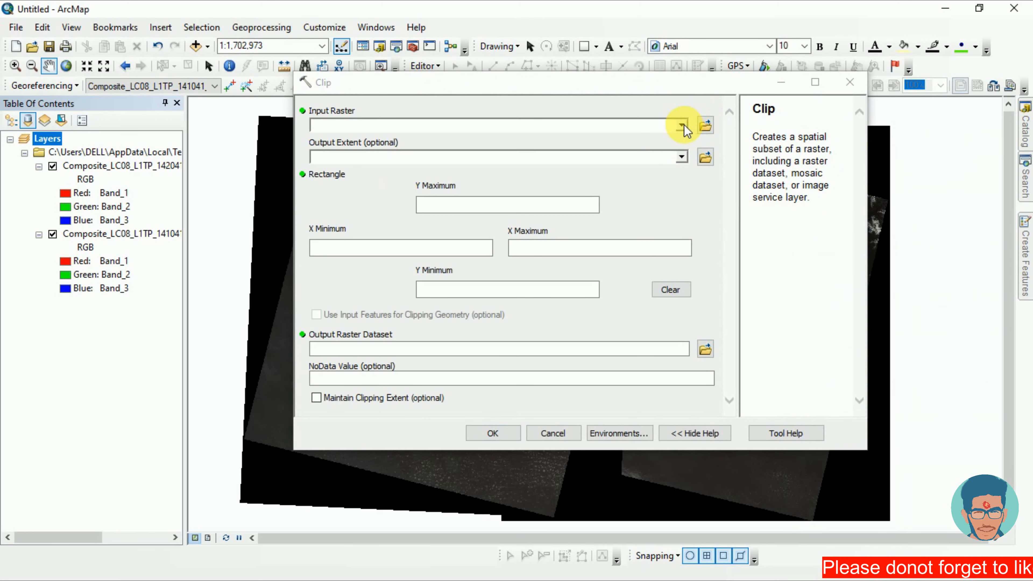
pyautogui.click(682, 125)
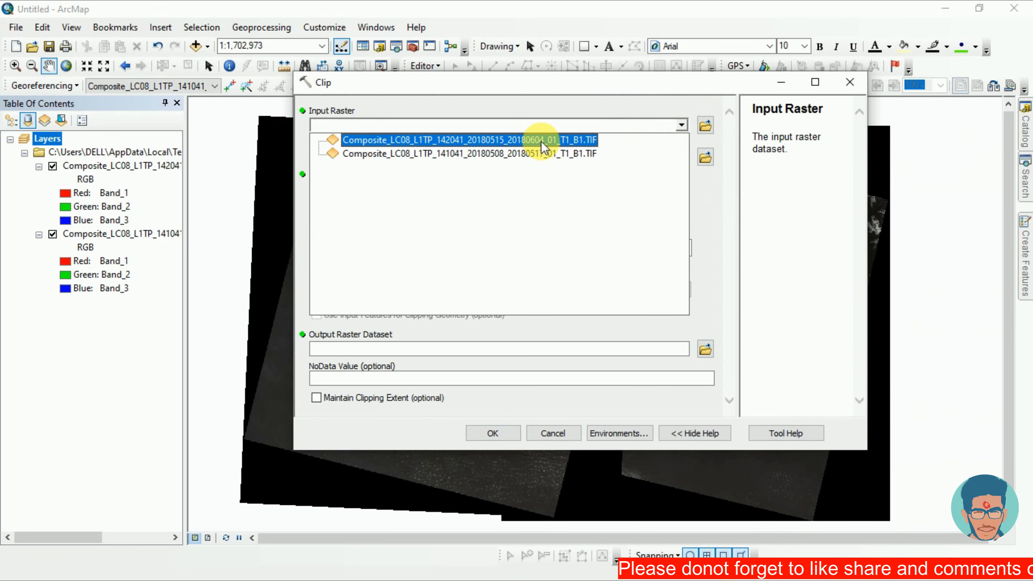
pyautogui.click(553, 153)
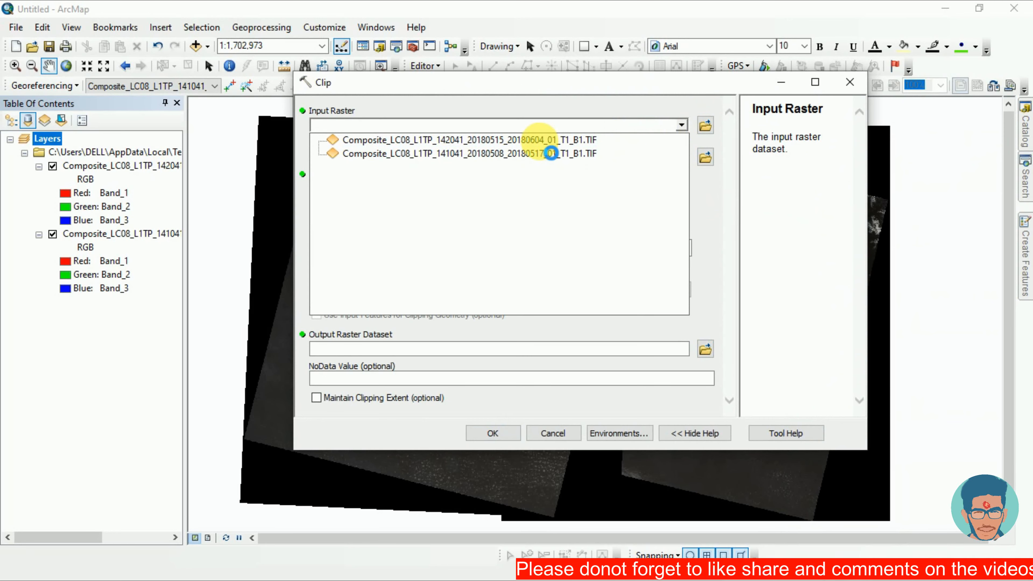